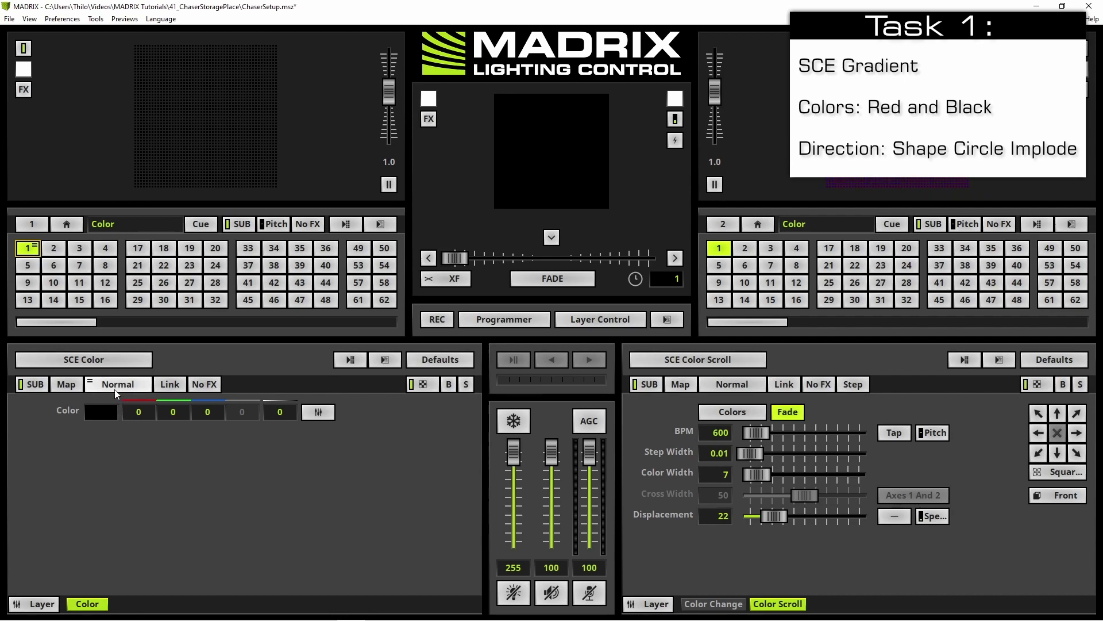
Switch the left-deck layer to SCE Gradient and delete its yellow, green, cyan and blue markers.
left_click(109, 372)
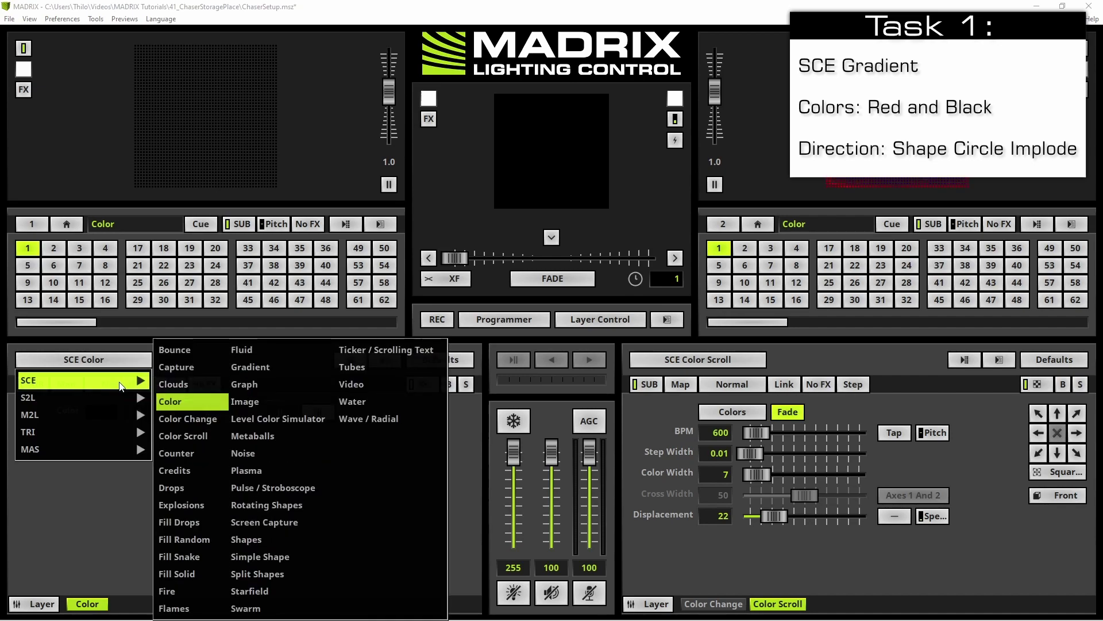
left_click(251, 369)
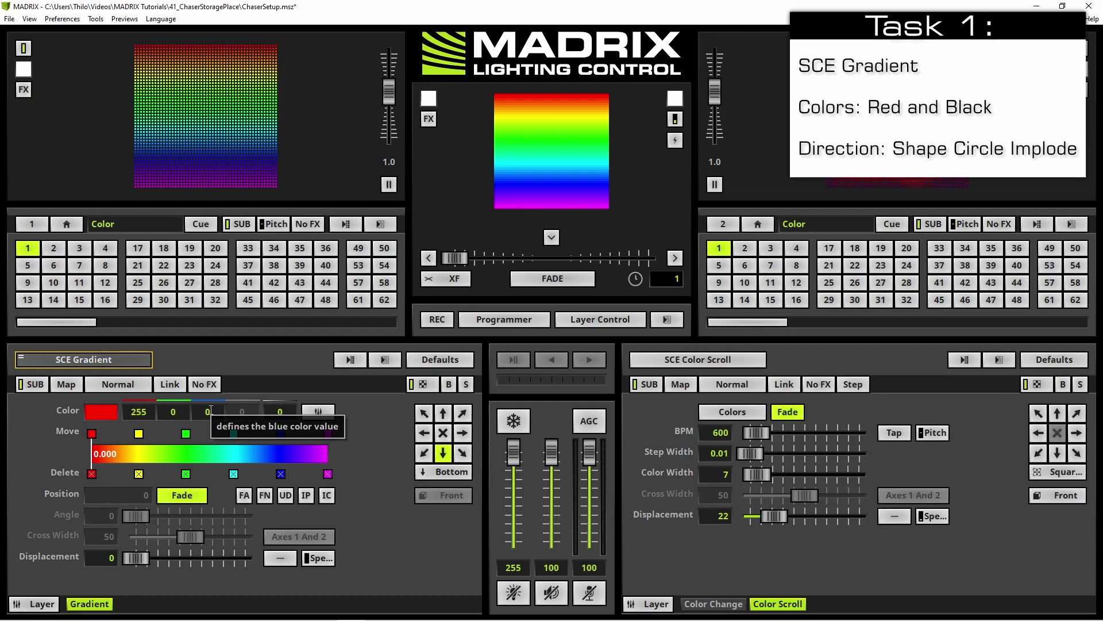
left_click(137, 480)
left_click(138, 474)
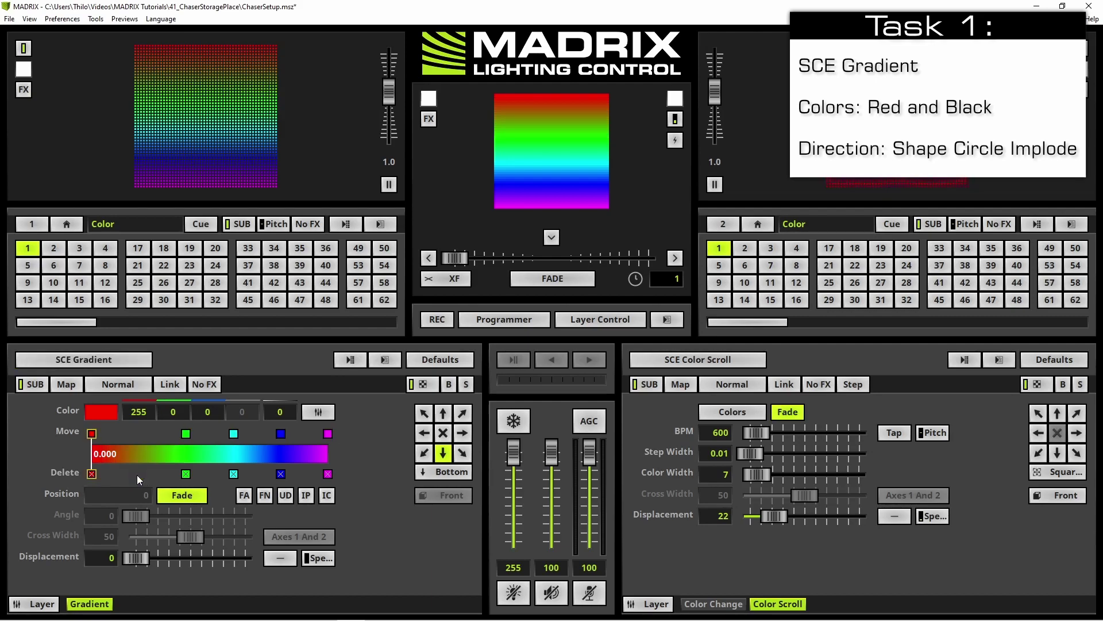
left_click(186, 475)
left_click(233, 473)
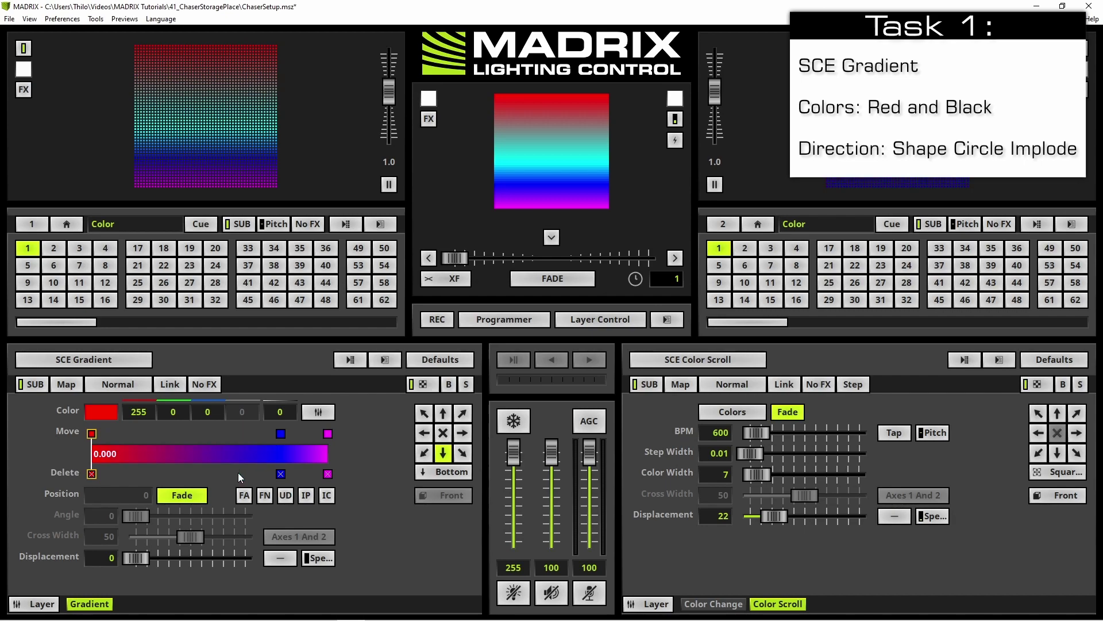
left_click(280, 474)
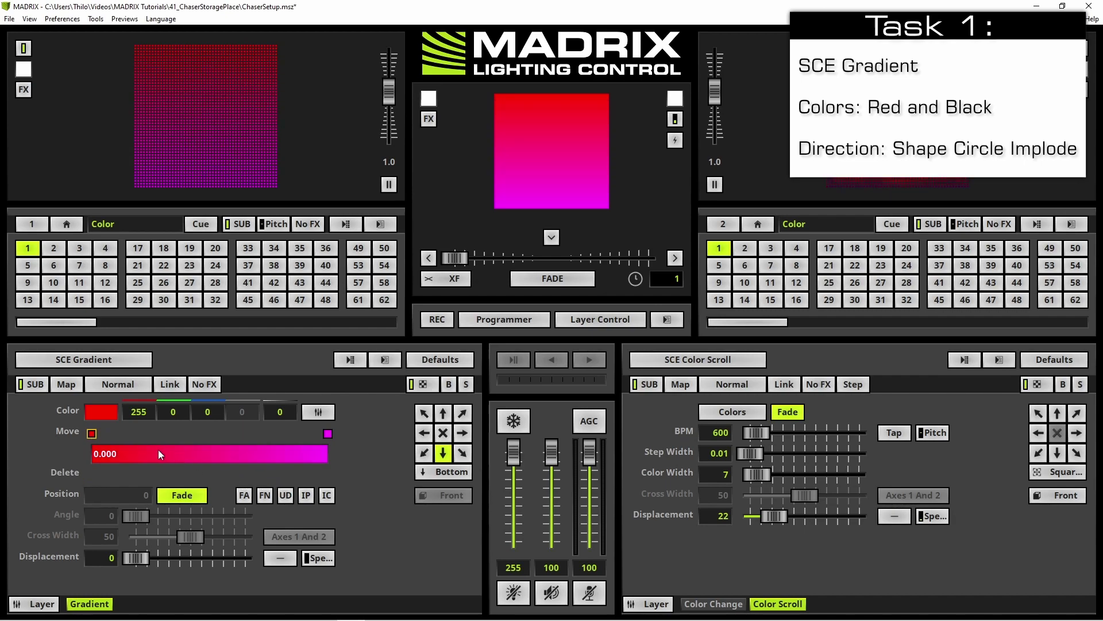
Change the gradient's purple end marker to black.
left_click(327, 433)
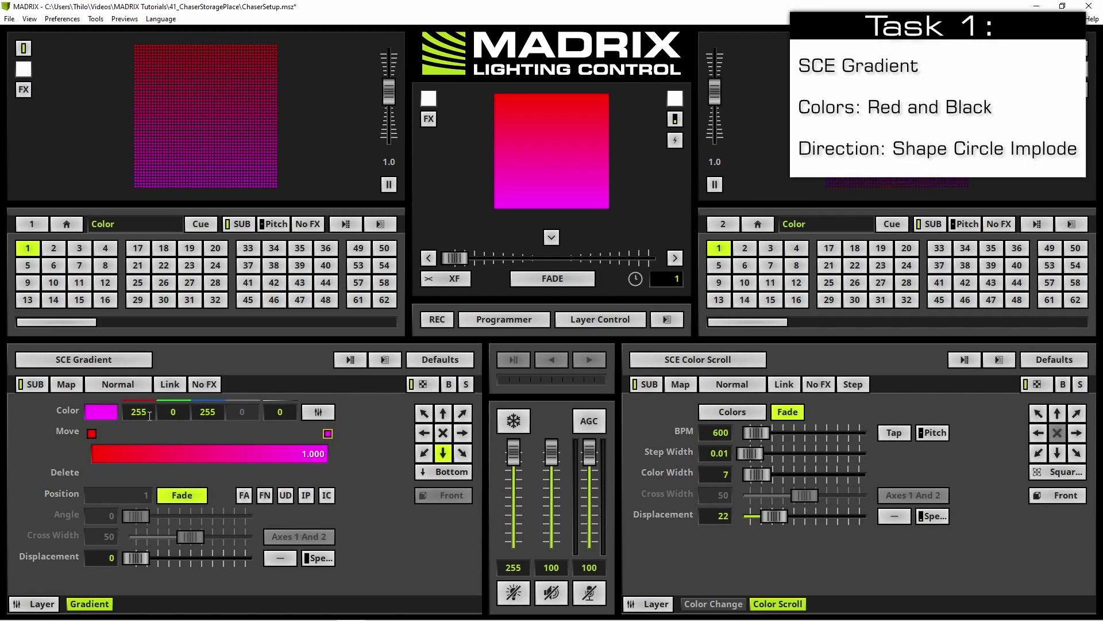
left_click(98, 411)
left_click(273, 543)
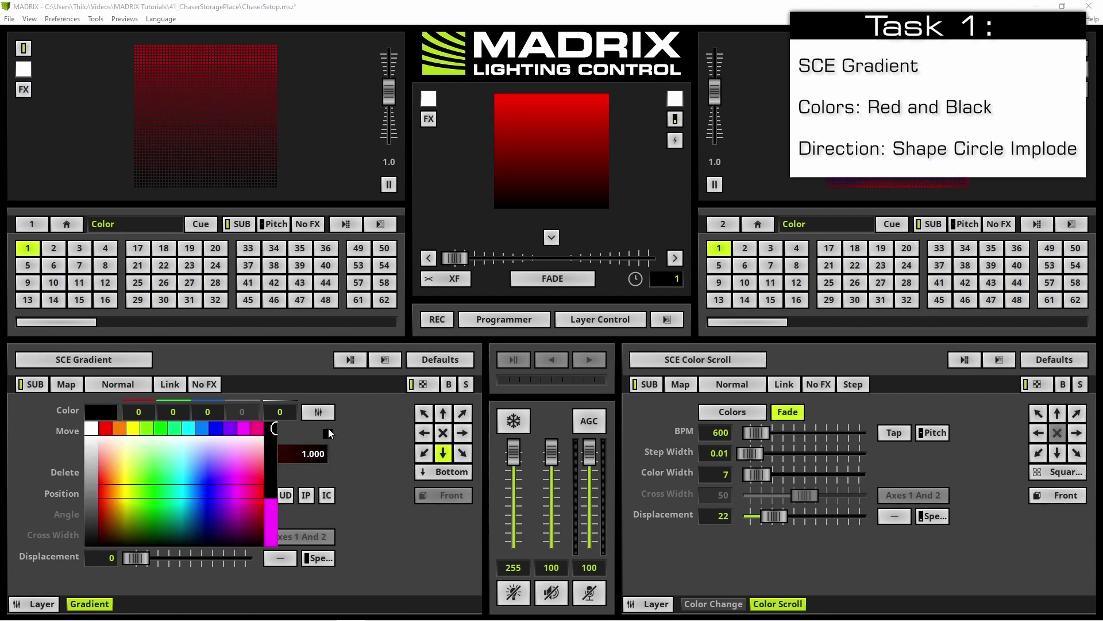
left_click(109, 412)
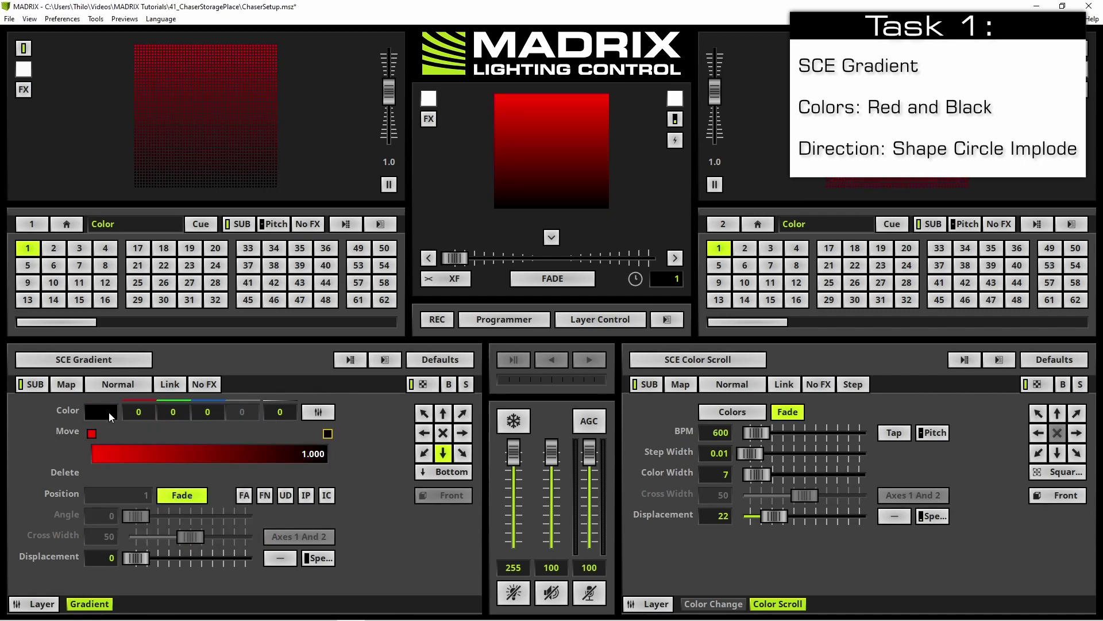
left_click(450, 473)
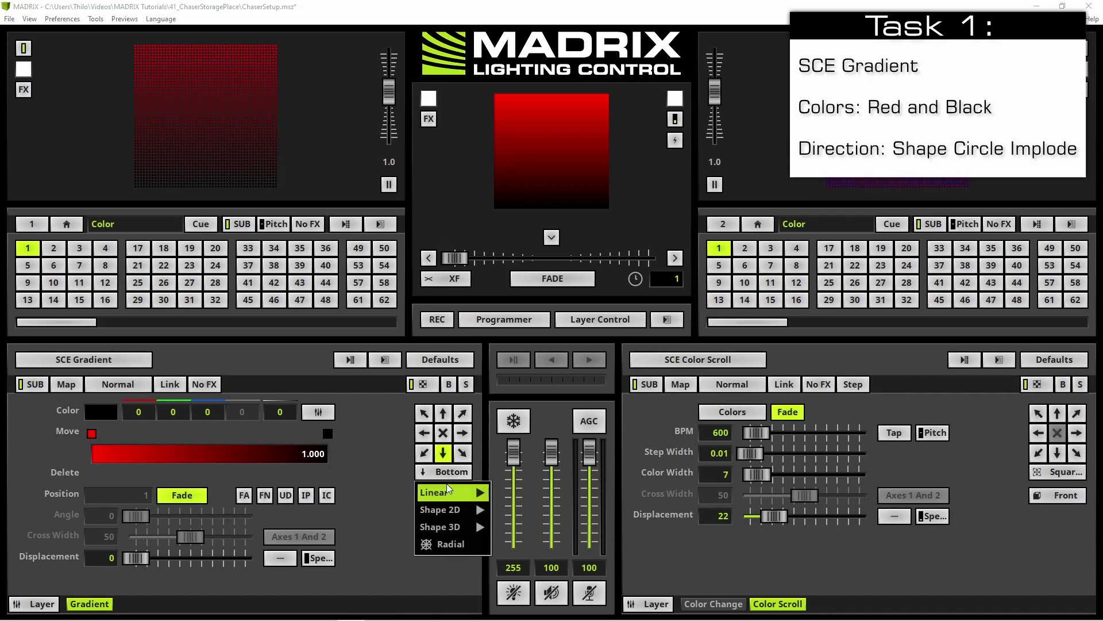
Set the gradient direction to Shape 2D > Circle Implode.
mouse_move(449, 512)
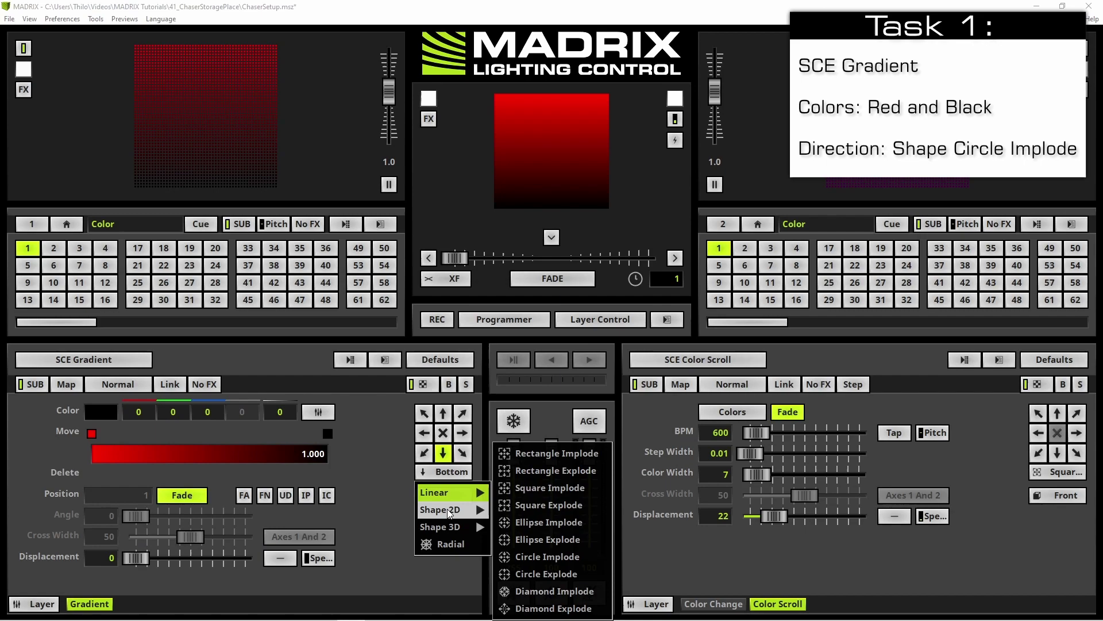
left_click(557, 557)
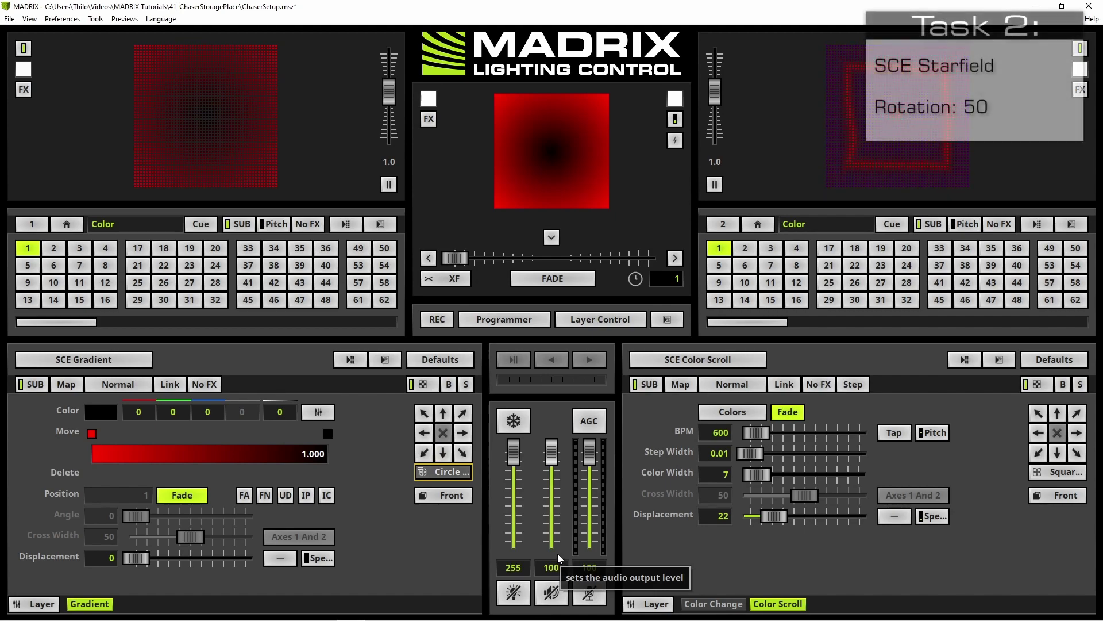
Add a new left-deck layer running the SCE Starfield effect.
right_click(31, 607)
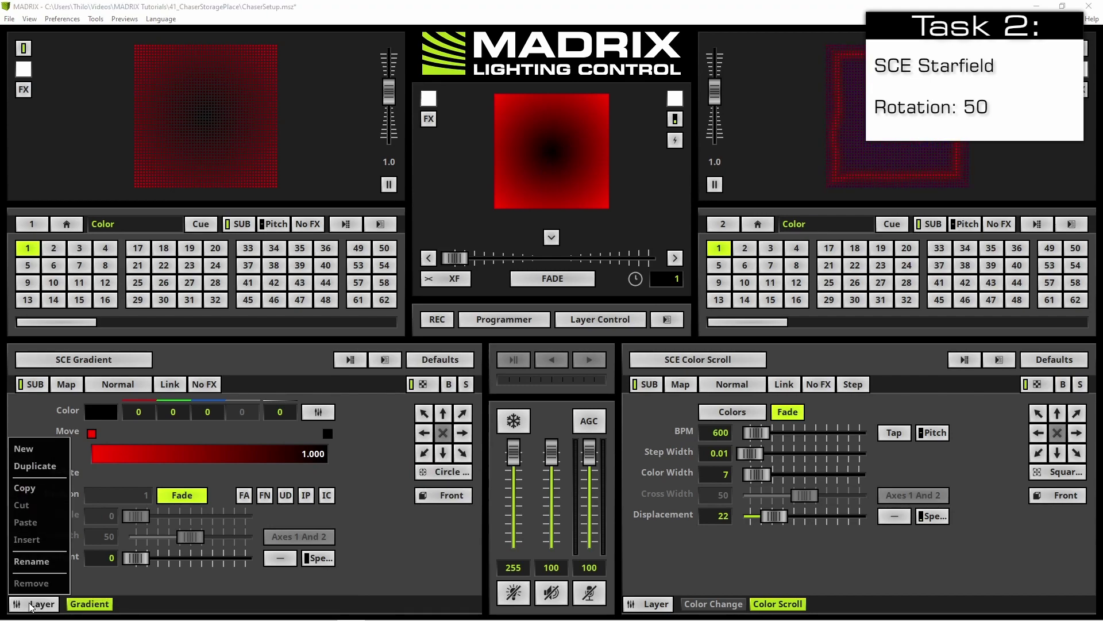
left_click(43, 444)
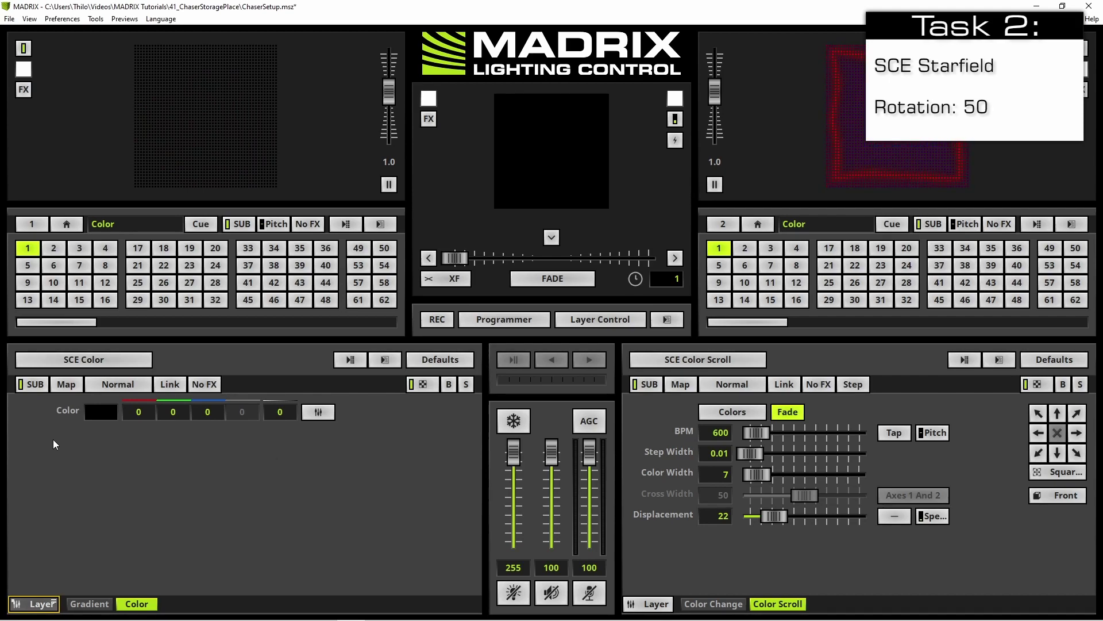
left_click(89, 360)
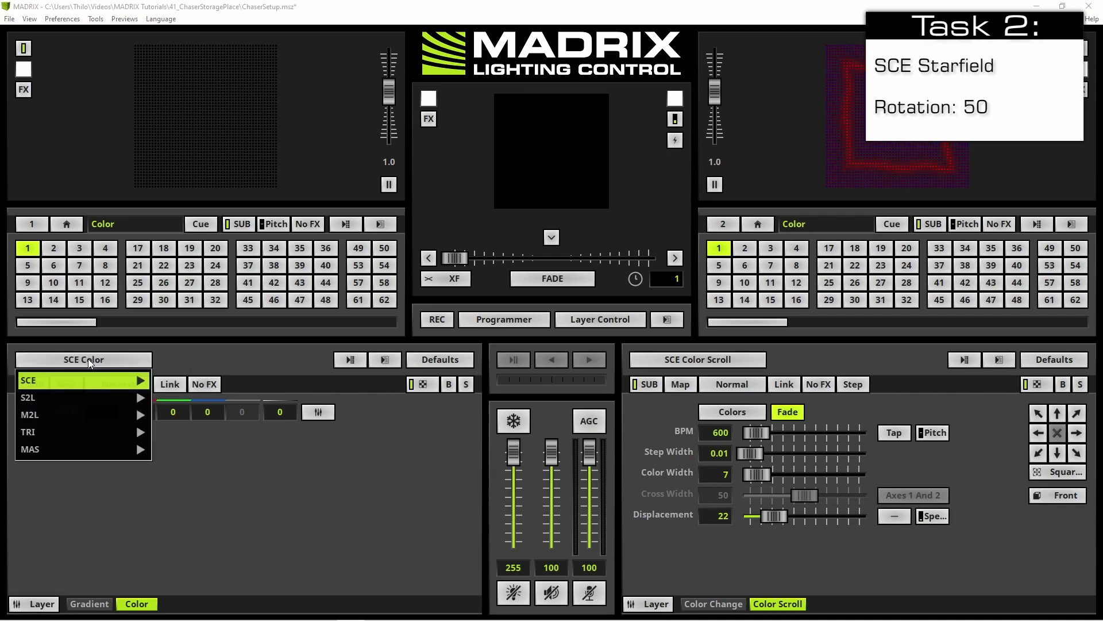
mouse_move(99, 374)
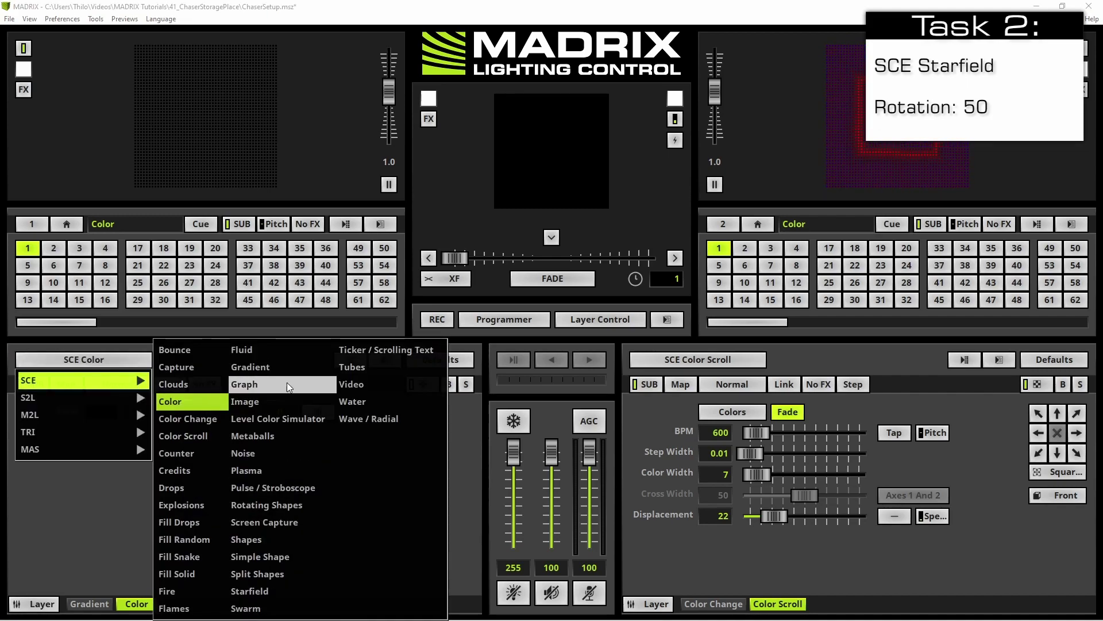
left_click(260, 592)
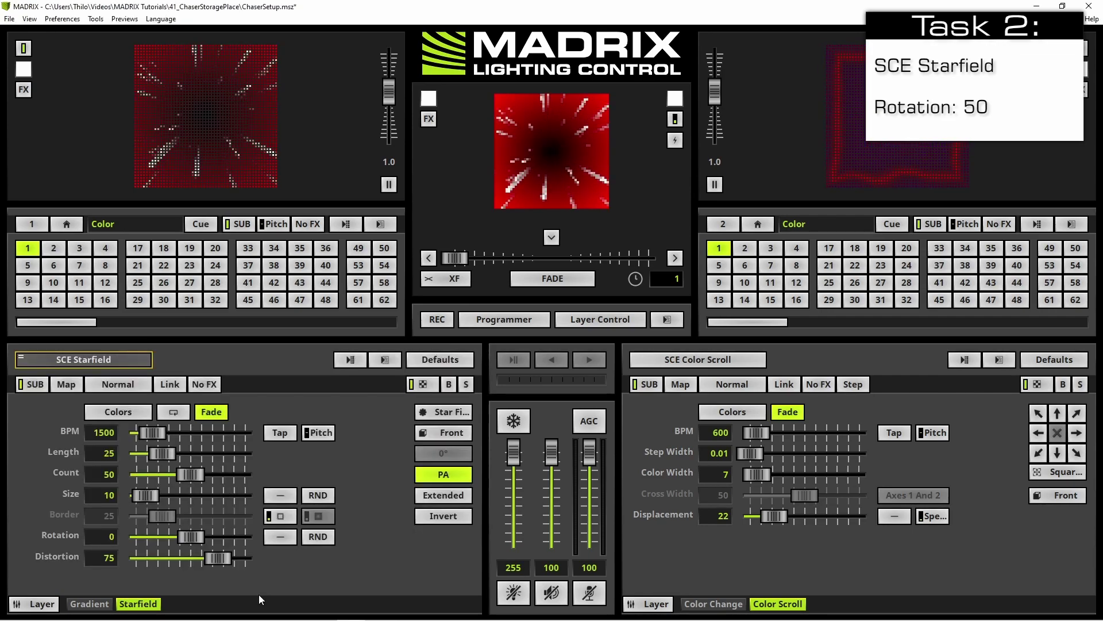
Set the Starfield Rotation value to 50.
double_click(115, 536)
type("50")
key("Return")
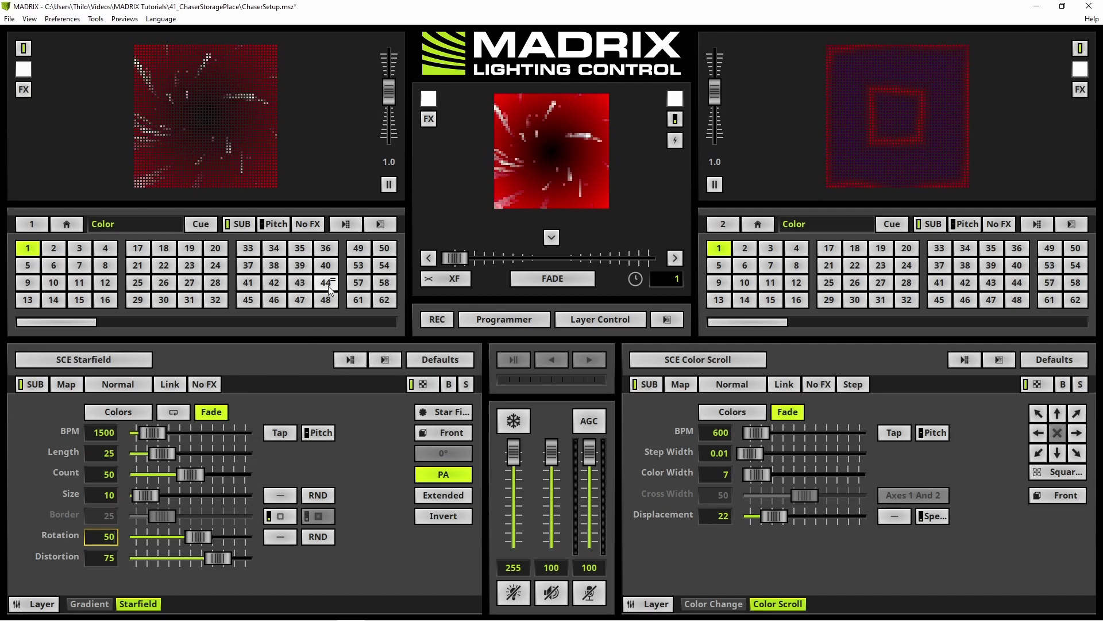
left_click(345, 224)
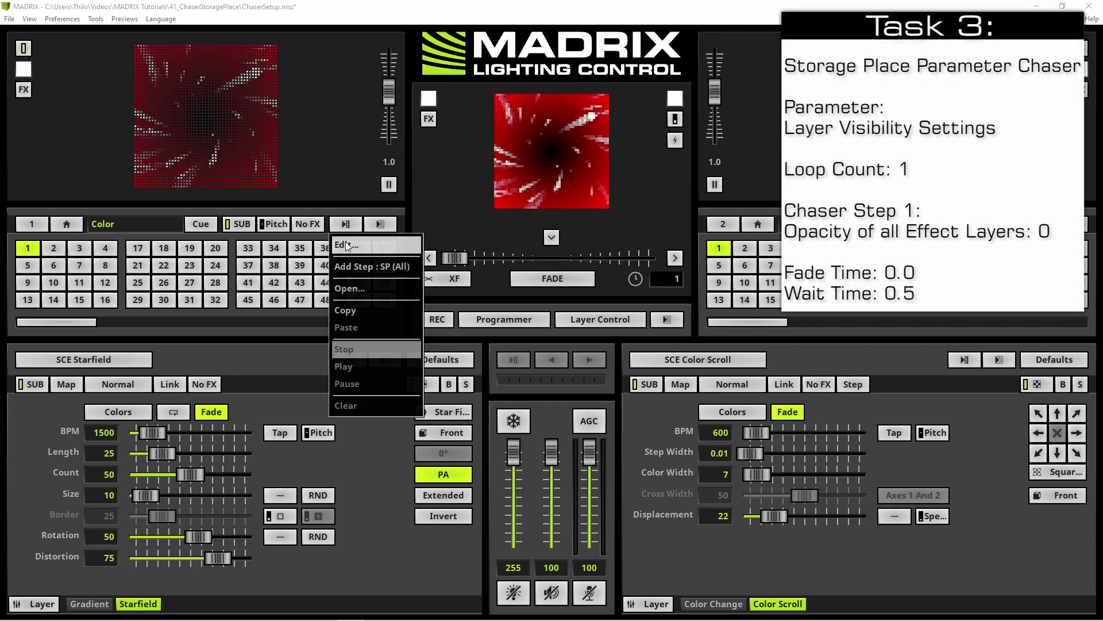
Open the Storage Place Parameter Chaser and make it control only Layer Visibility Settings.
left_click(347, 246)
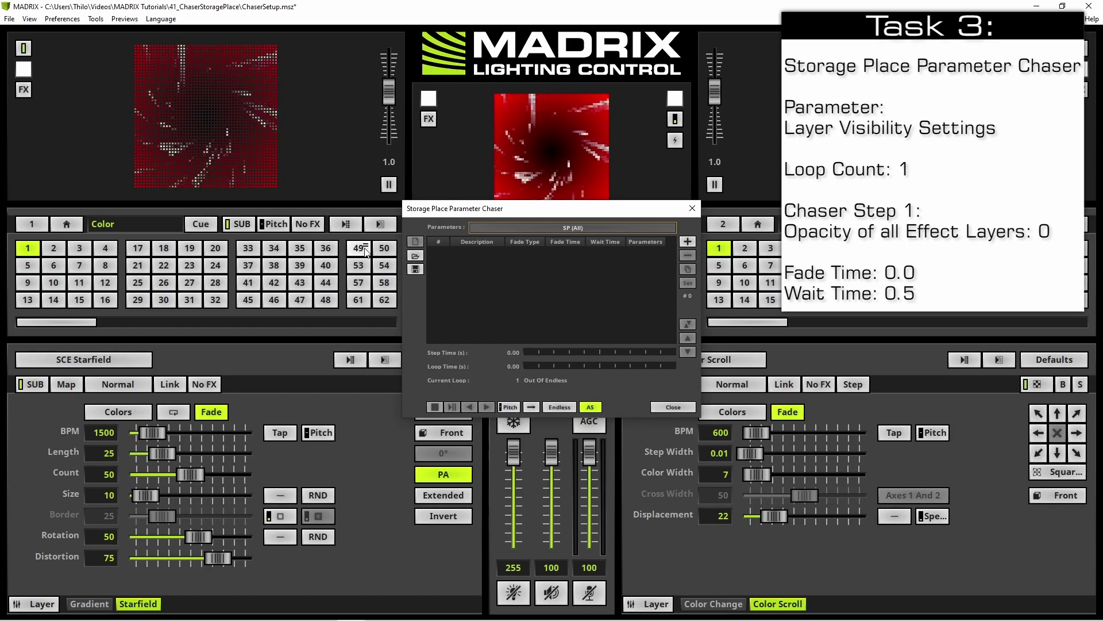
left_click(491, 229)
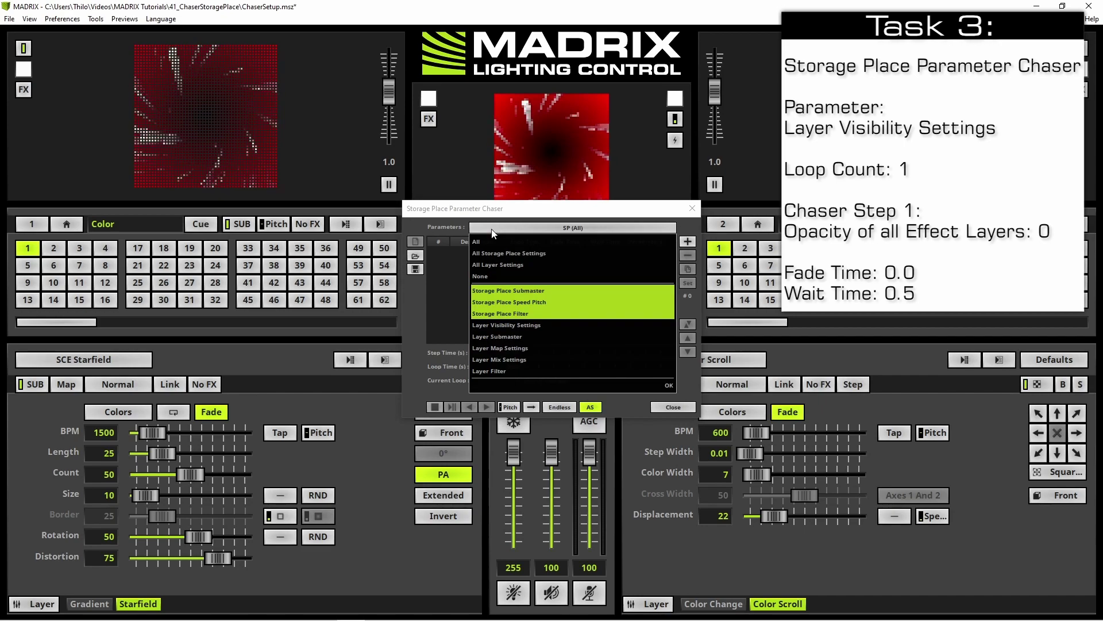
left_click(494, 276)
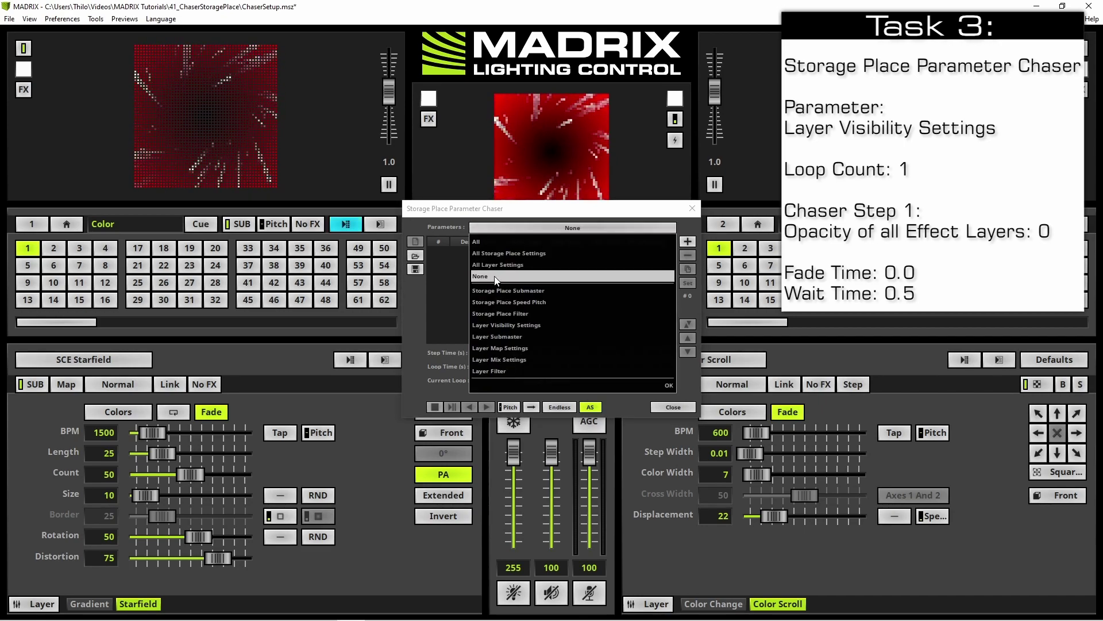
left_click(506, 323)
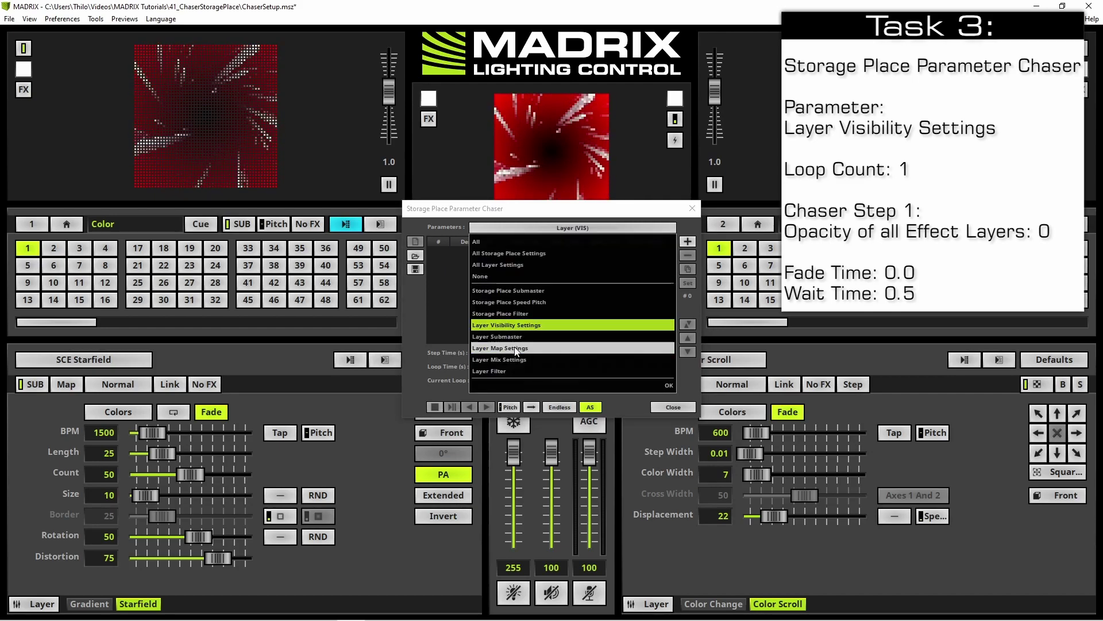
left_click(544, 384)
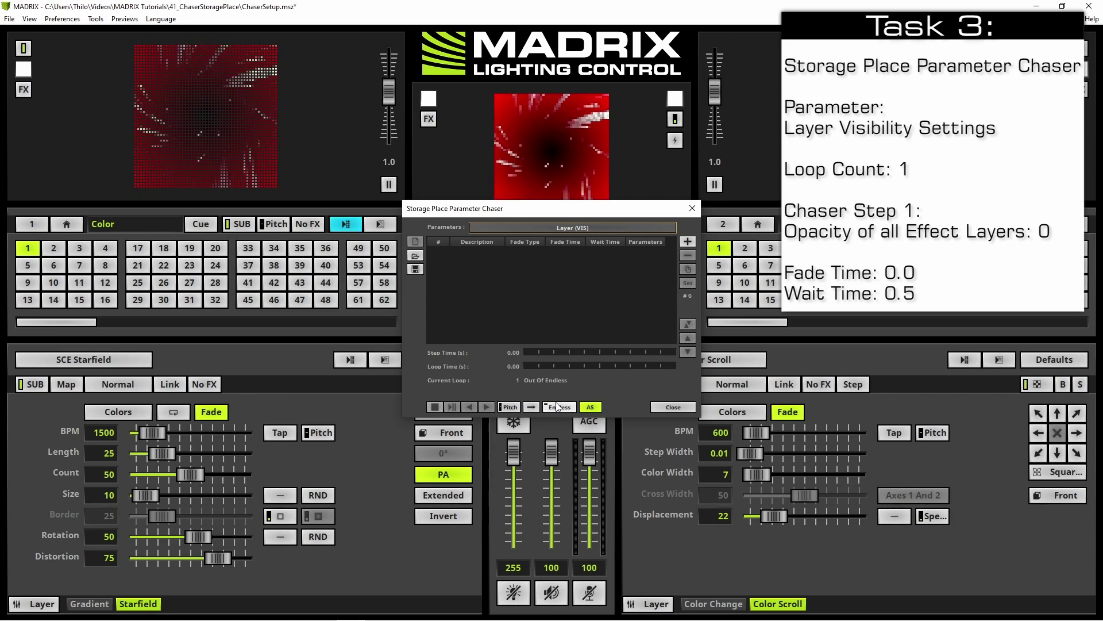
Set the chaser loop count to 1x and show the layer opacity mixer.
left_click(557, 407)
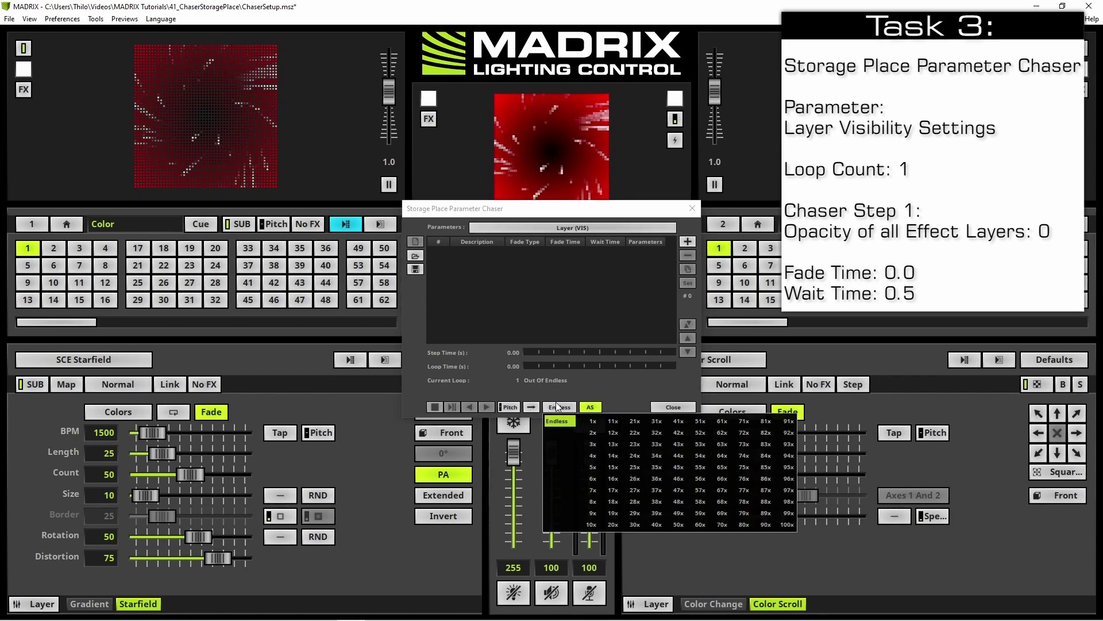
left_click(594, 424)
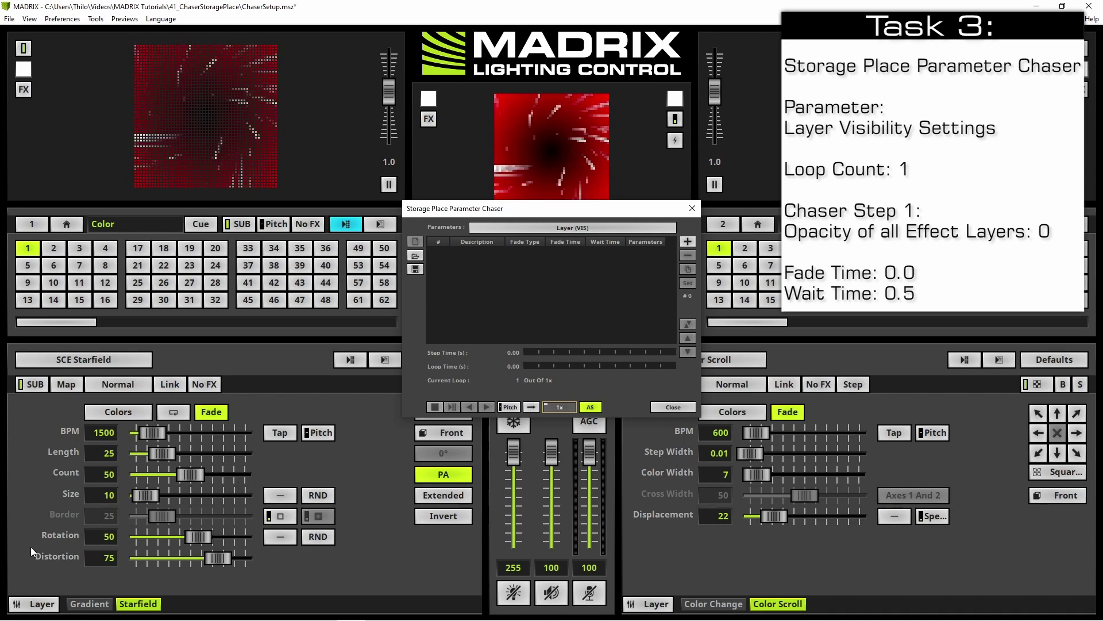
left_click(35, 603)
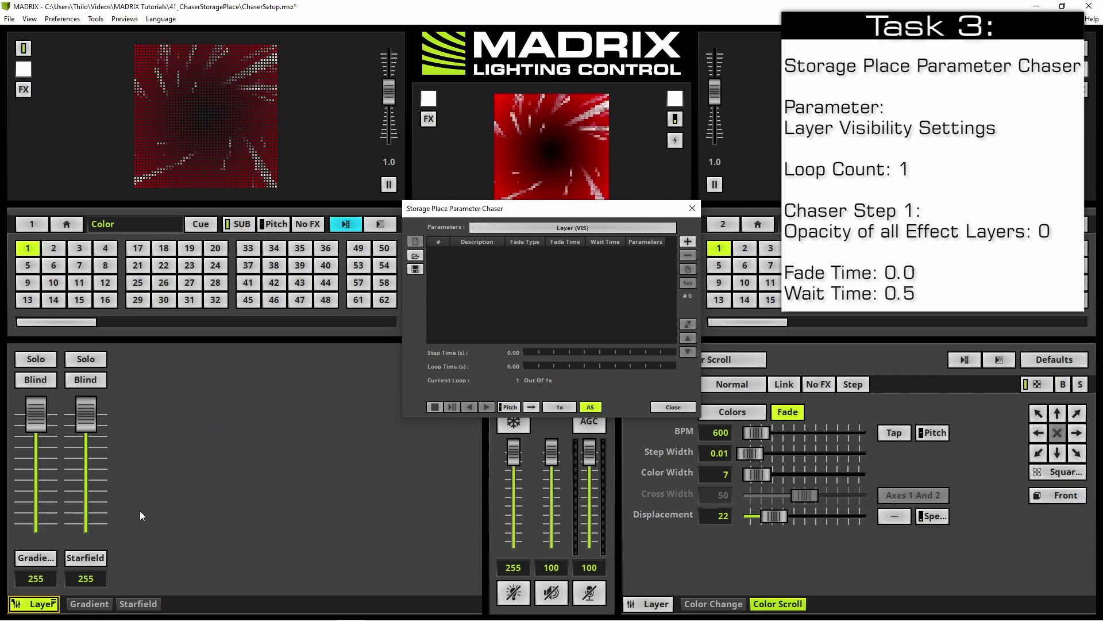
Fade Gradient and Starfield to opacity 0, store as step 1 with 0 fade and 0.5 wait.
left_click(35, 418)
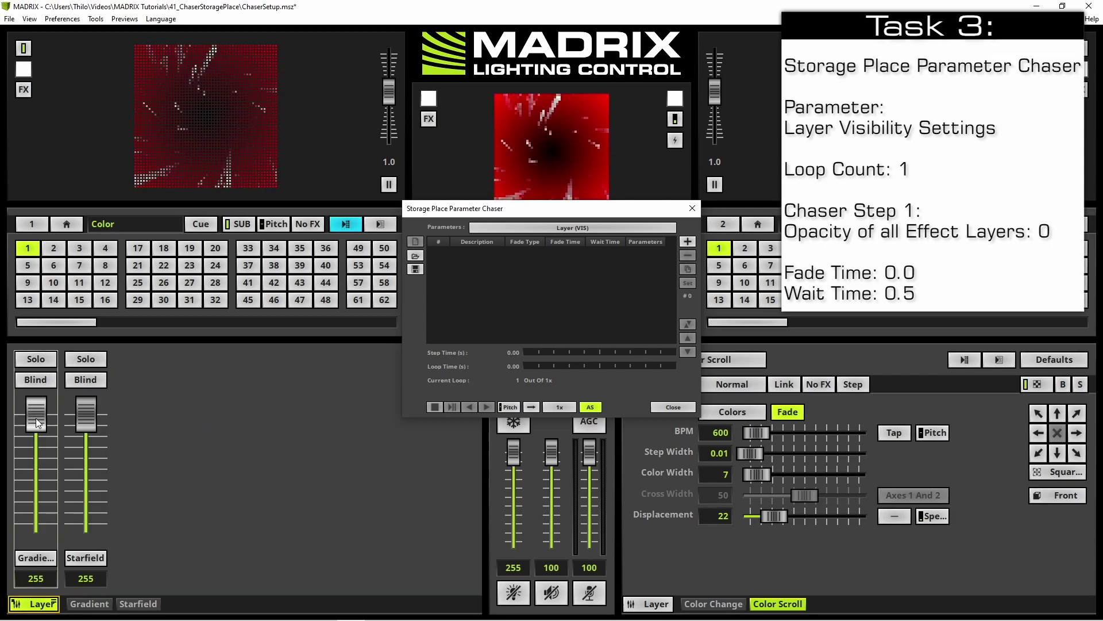
left_click(80, 413)
left_click_drag(82, 415, 96, 542)
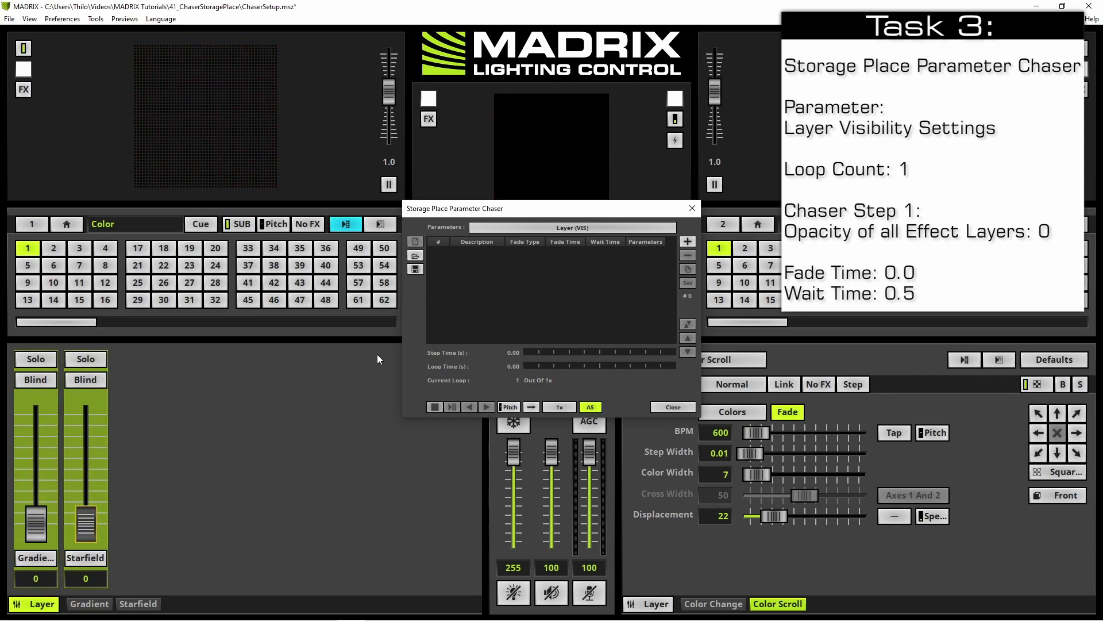
left_click(687, 241)
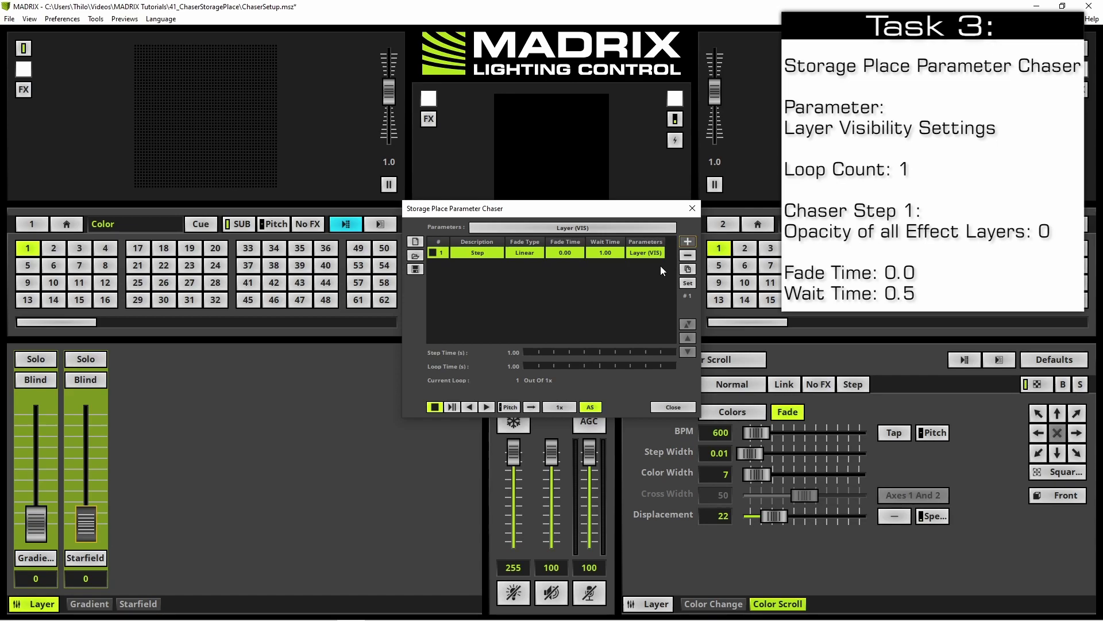
double_click(607, 253)
type("0.5")
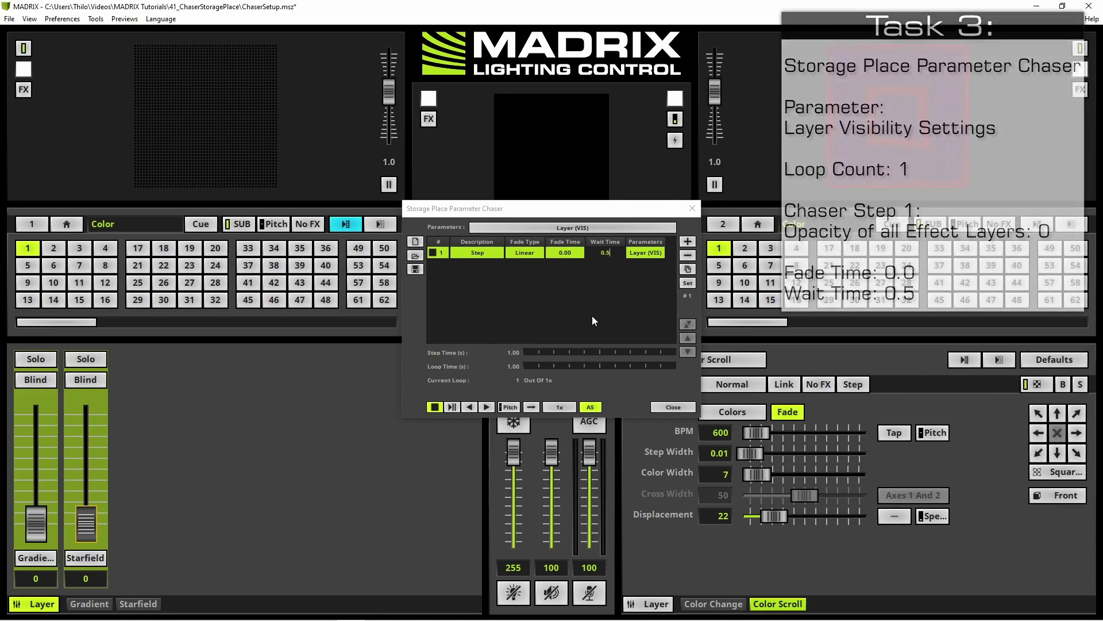
key("Return")
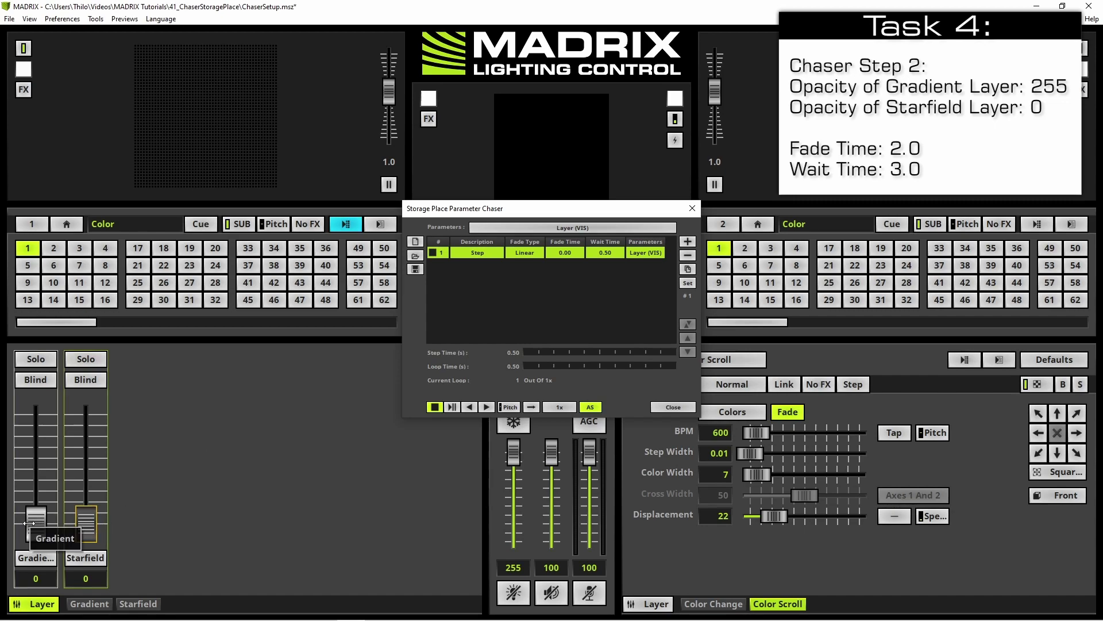
Raise Gradient to 255, store as step 2 with fade time 2 and wait time 3.
left_click_drag(30, 524, 38, 405)
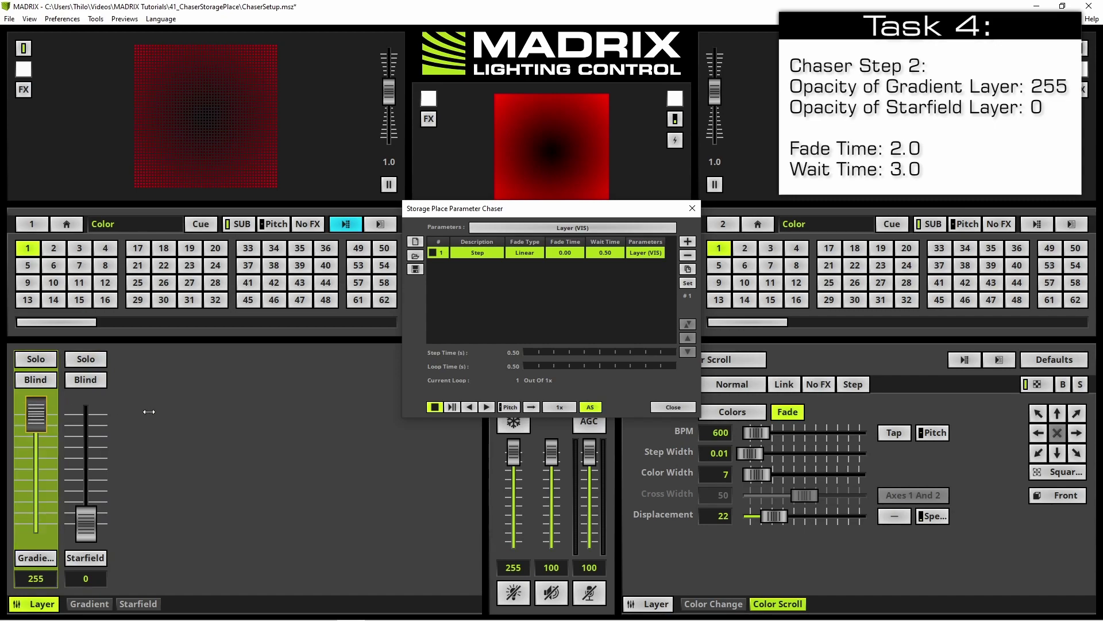
left_click(688, 241)
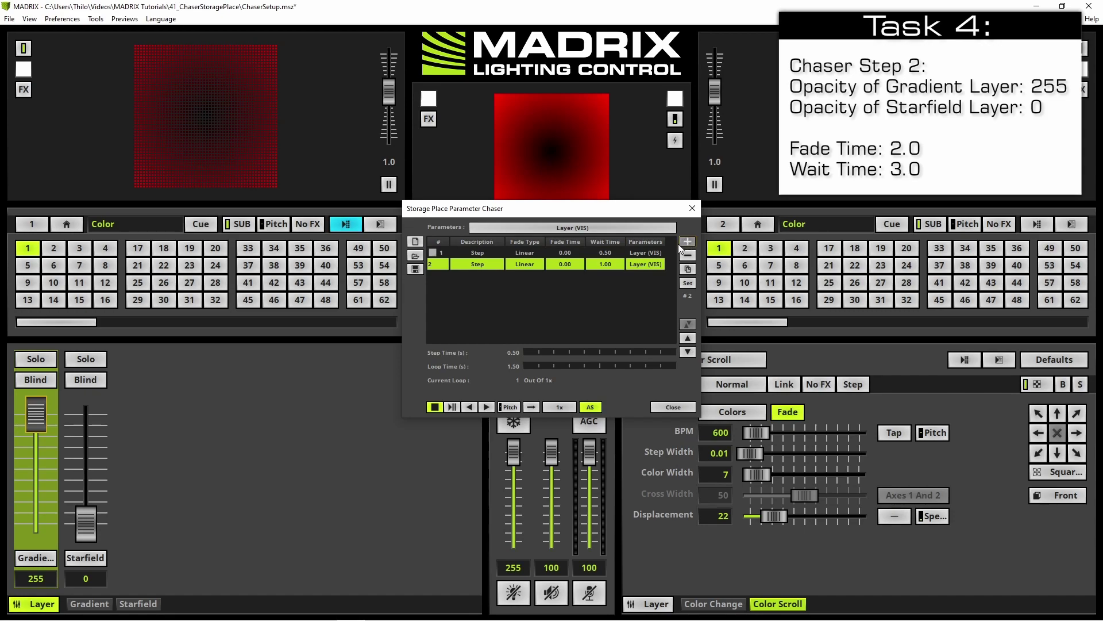
double_click(568, 265)
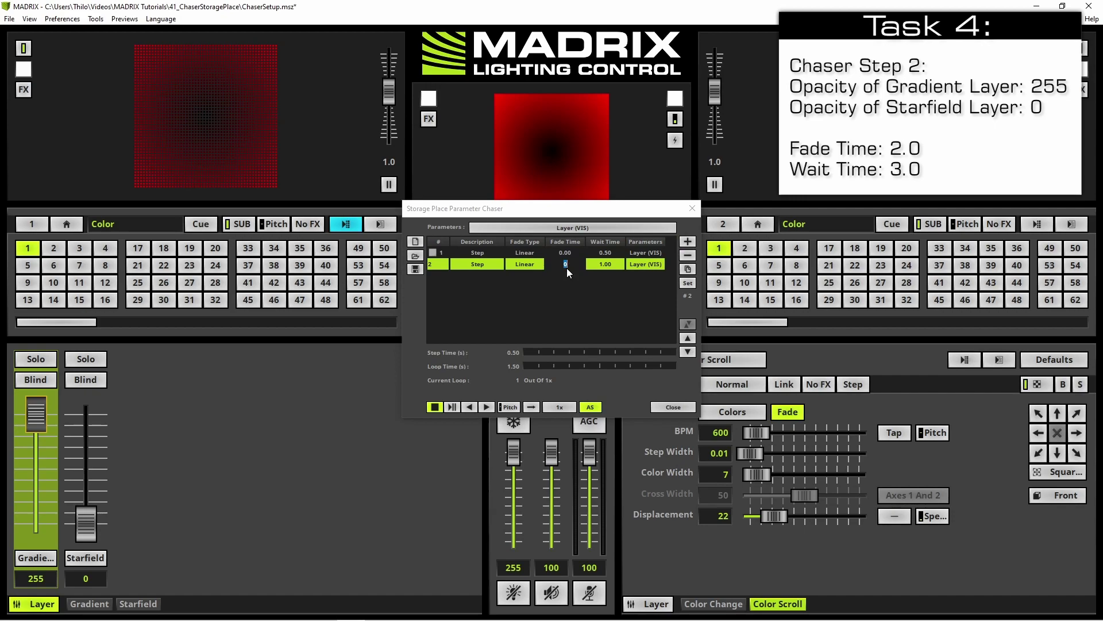
key("Return")
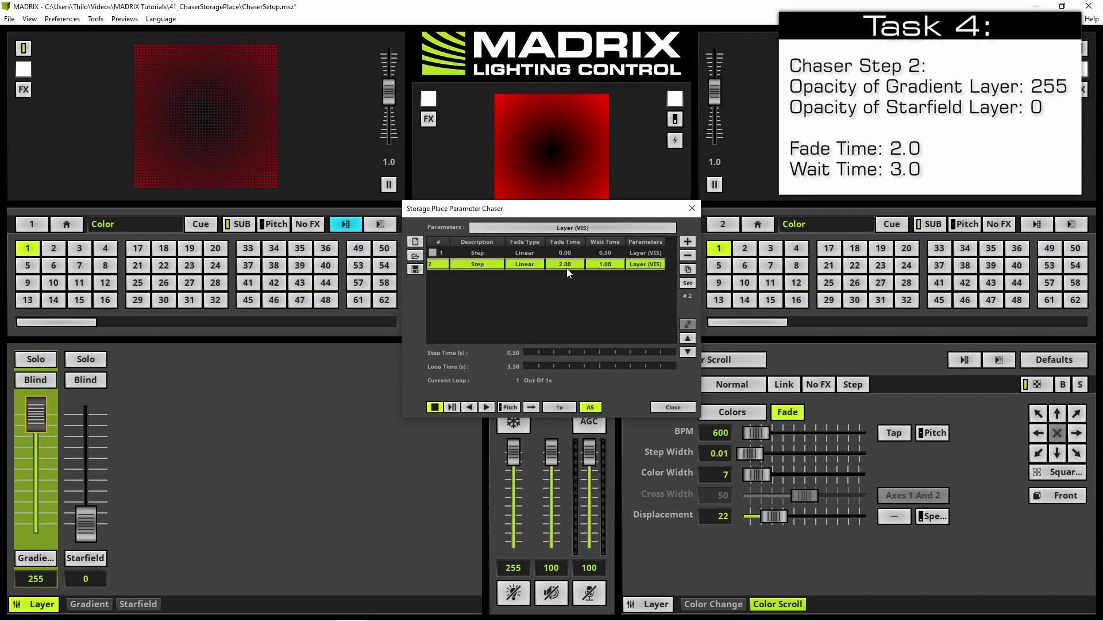
double_click(602, 265)
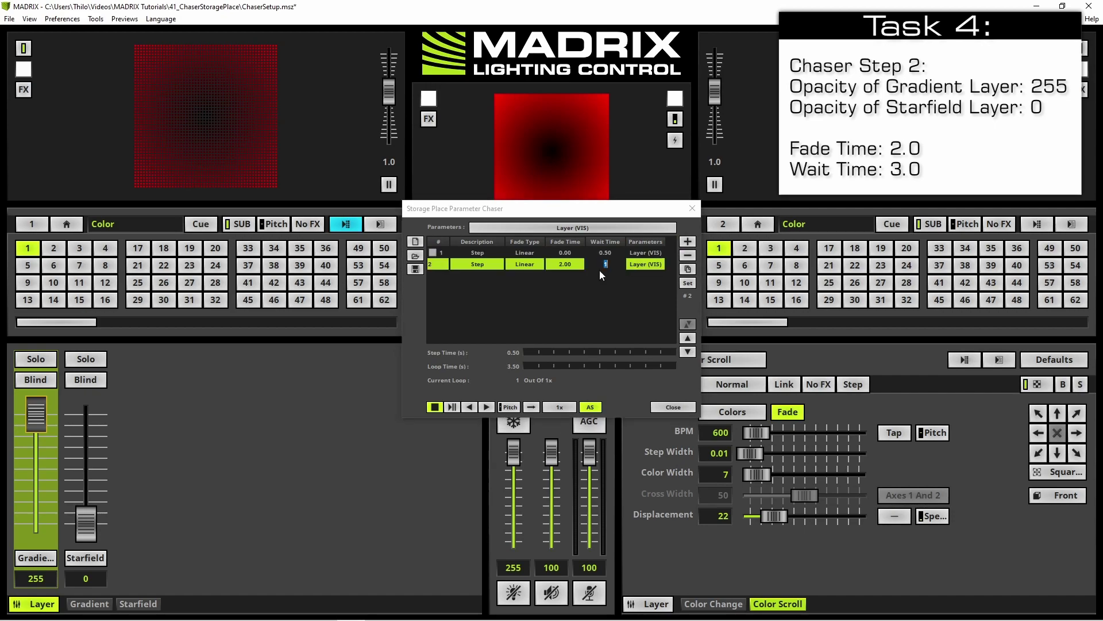
type("3")
key("Return")
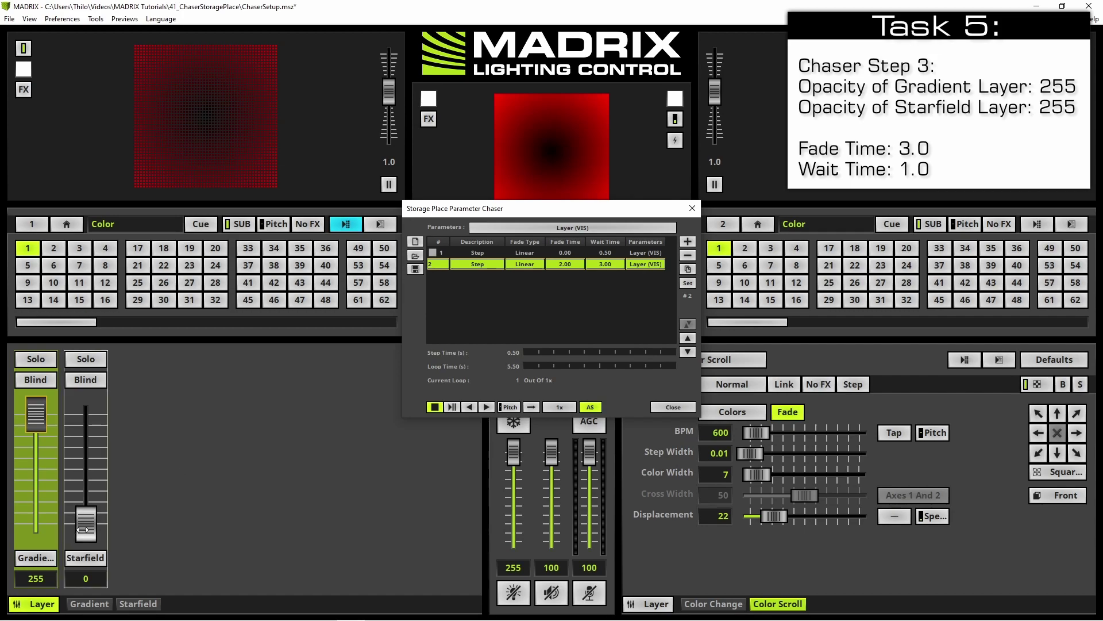
Raise Starfield to 255 and store as step 3 with a fade time of 3.
left_click_drag(84, 529, 86, 411)
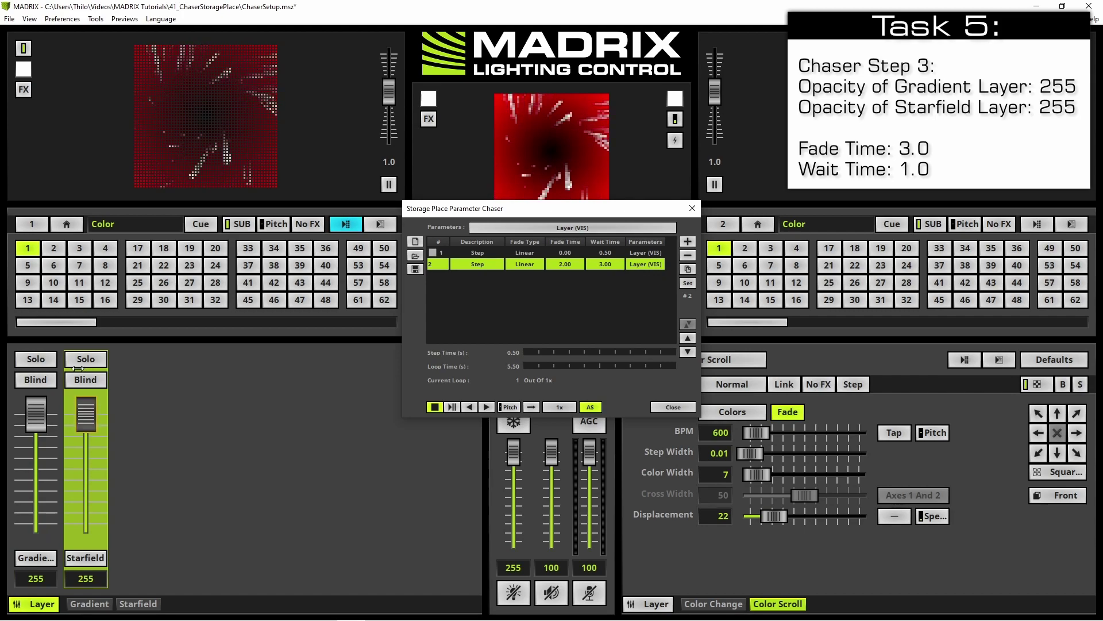
left_click(689, 242)
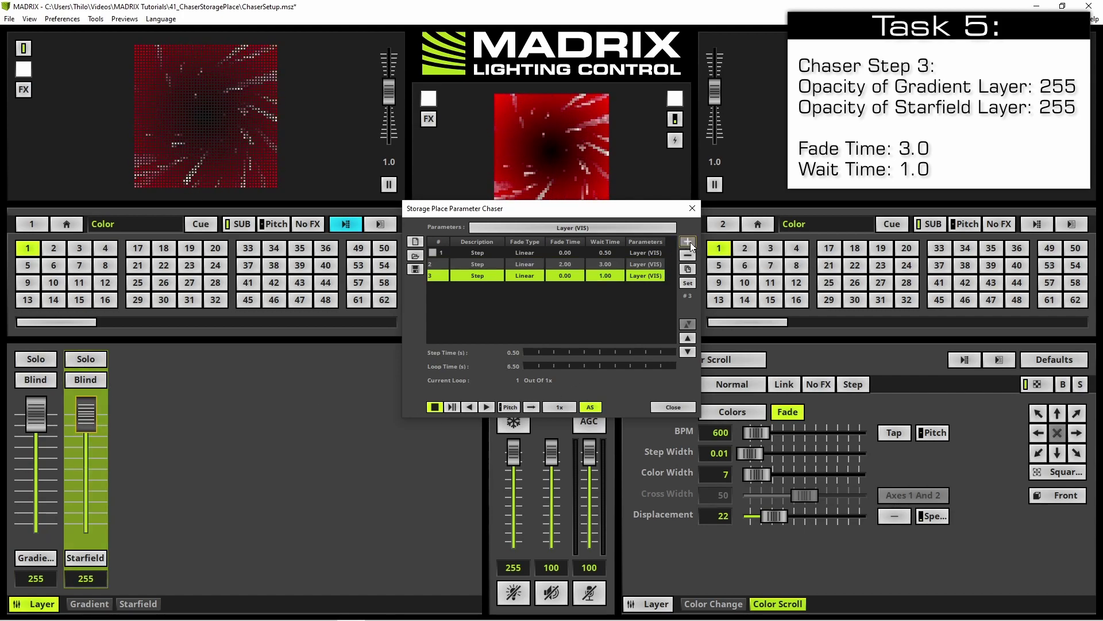
double_click(565, 275)
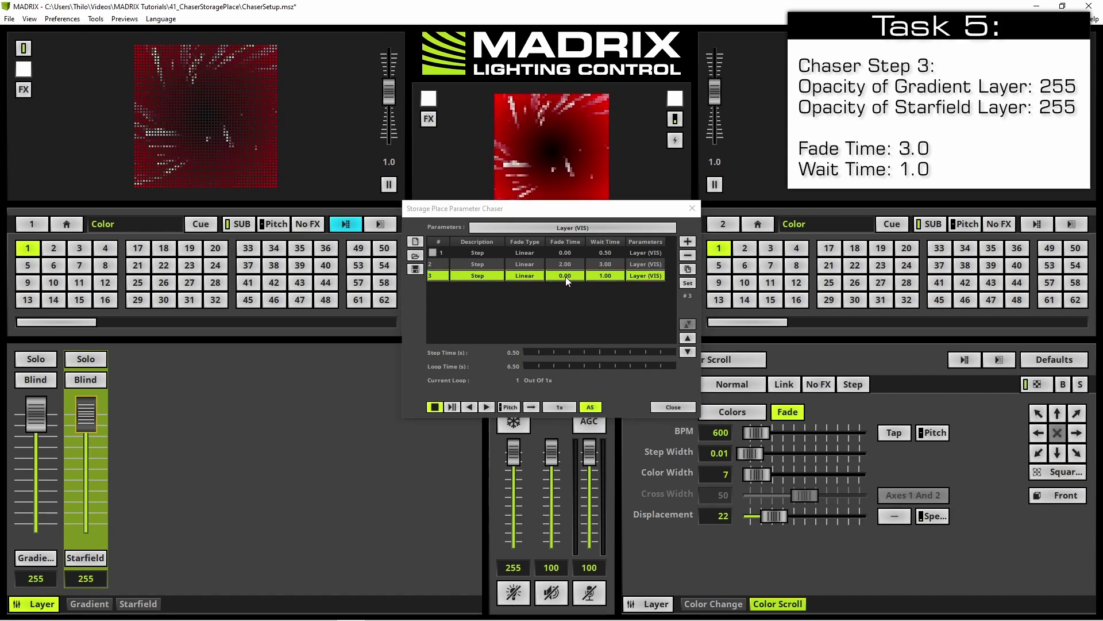
type("3")
key("Return")
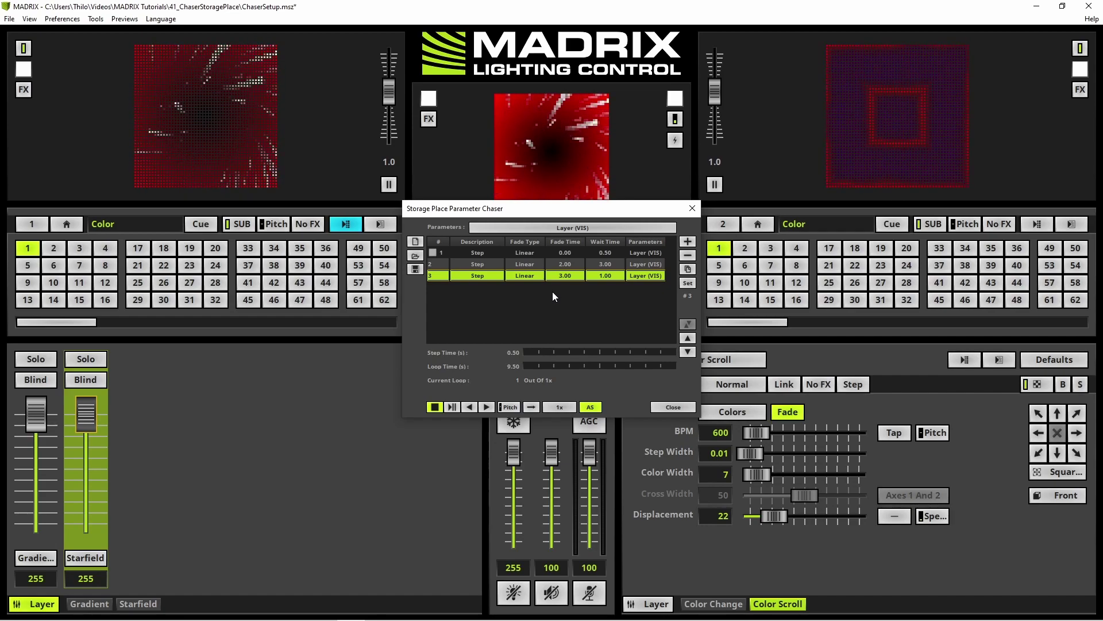
Close the chaser window, then switch deck 1 to storage place 2 and back to 1.
left_click(693, 208)
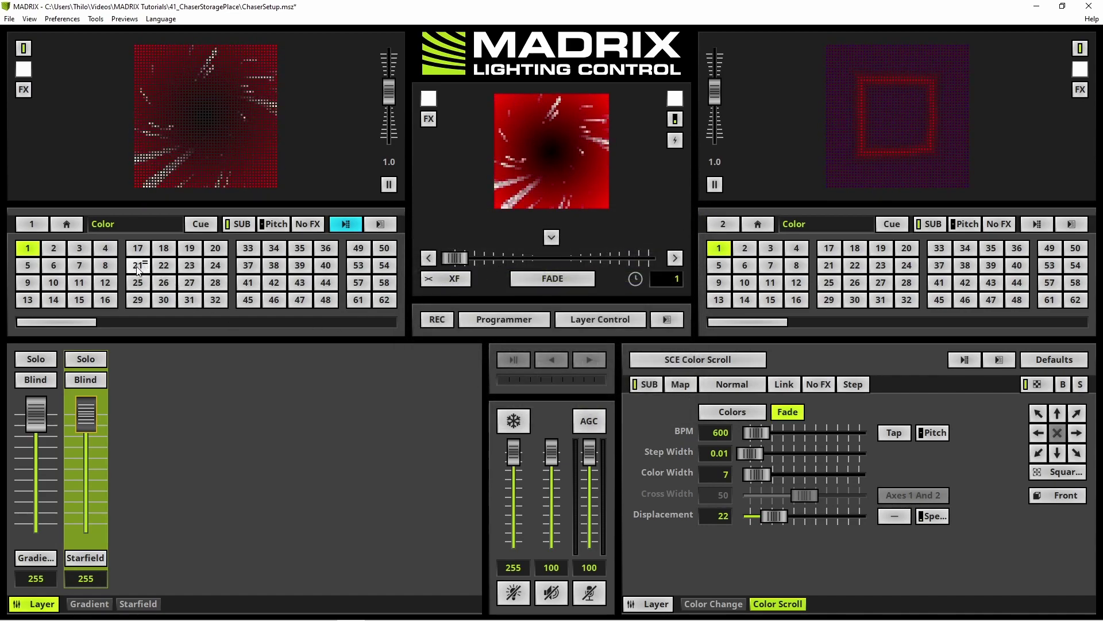
left_click(55, 250)
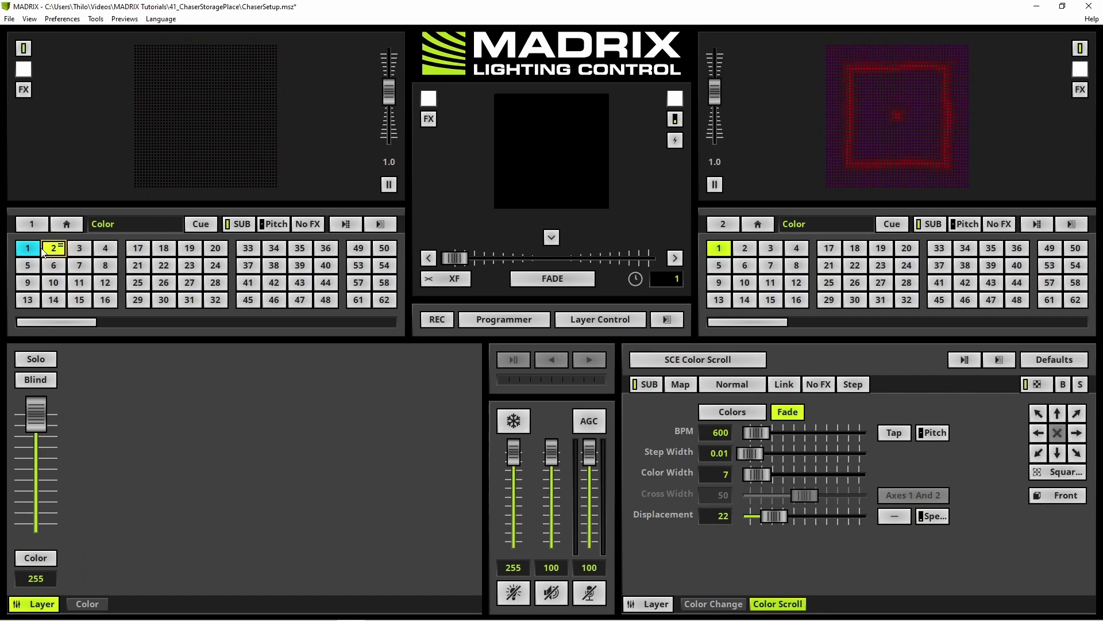
mouse_move(35, 251)
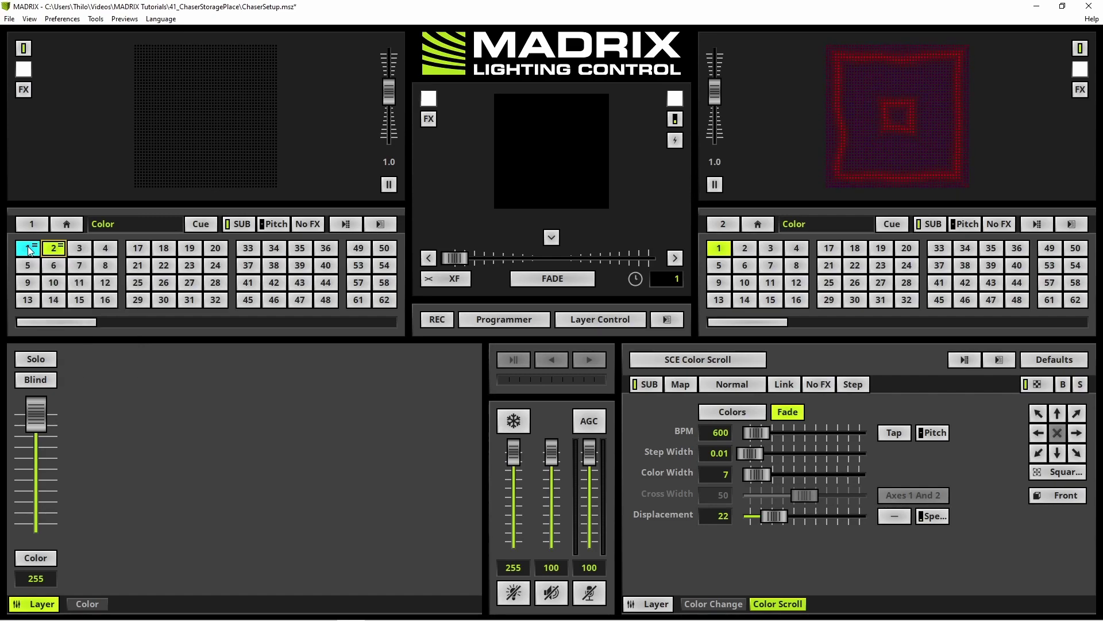
left_click(28, 250)
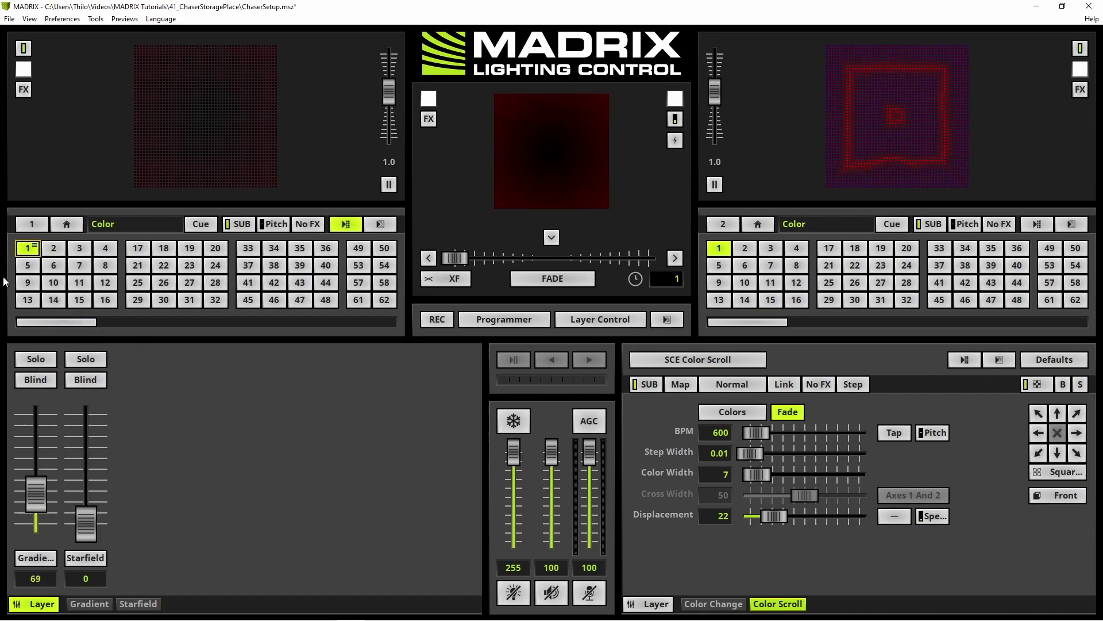